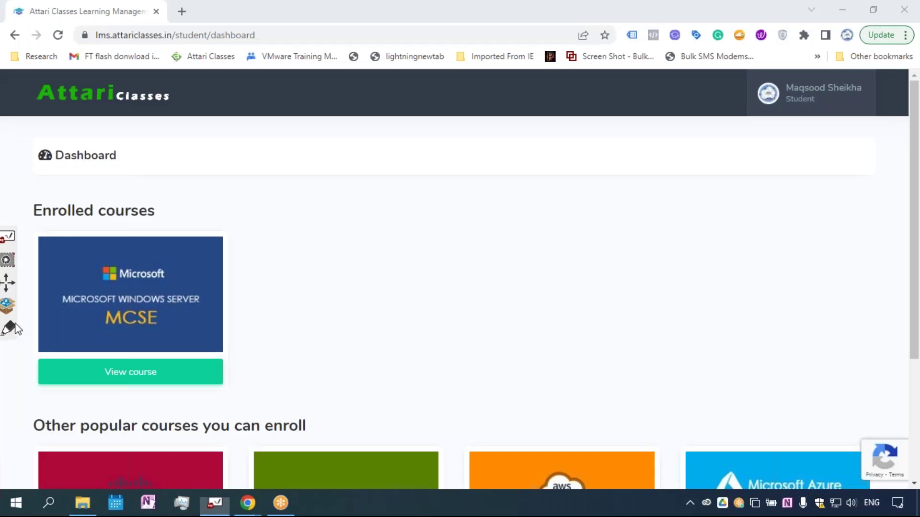
# Handwrite 'Lms' on the page with the on-screen marker and underline it
pyautogui.click(5, 374)
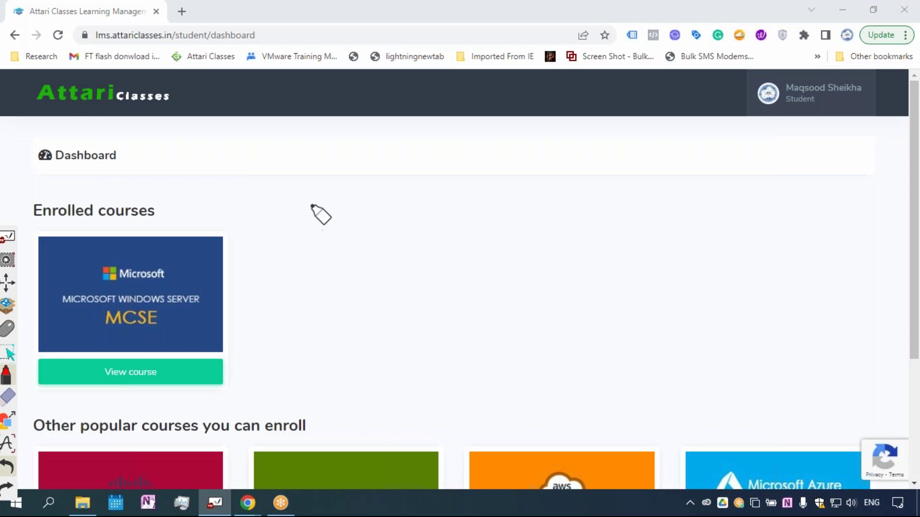
pyautogui.moveTo(311, 199); pyautogui.dragTo(360, 253)
pyautogui.moveTo(367, 189); pyautogui.dragTo(424, 202)
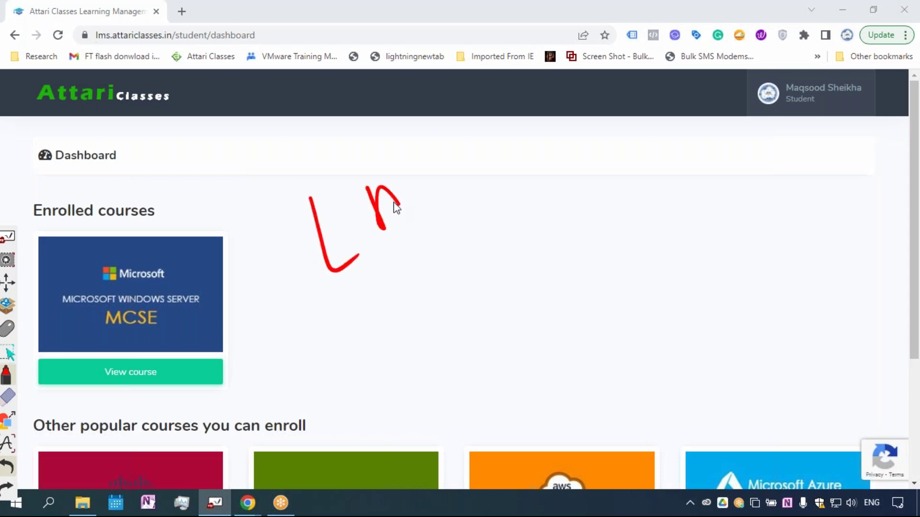
pyautogui.moveTo(474, 141); pyautogui.dragTo(467, 179)
pyautogui.moveTo(406, 246); pyautogui.dragTo(457, 213)
pyautogui.moveTo(475, 200); pyautogui.dragTo(495, 188)
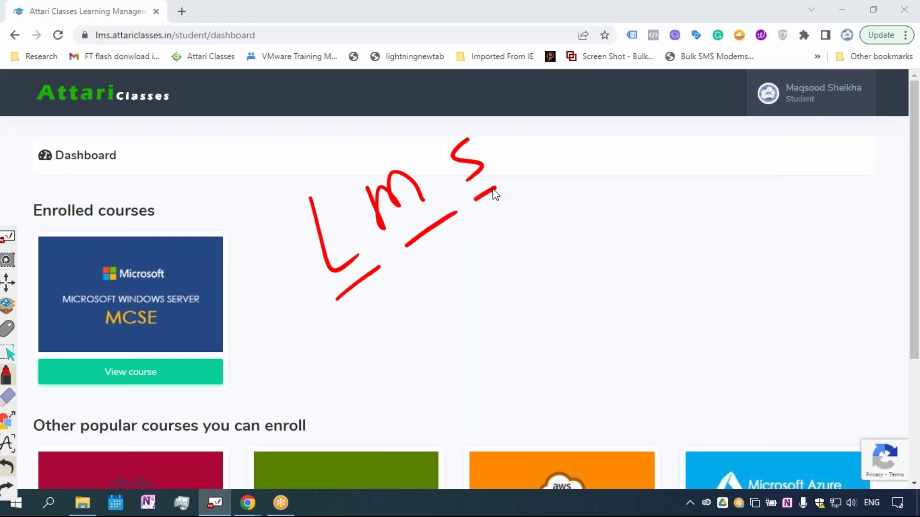
# Circle the handwritten letters and draw an arrow to the page title and web address
pyautogui.click(6, 375)
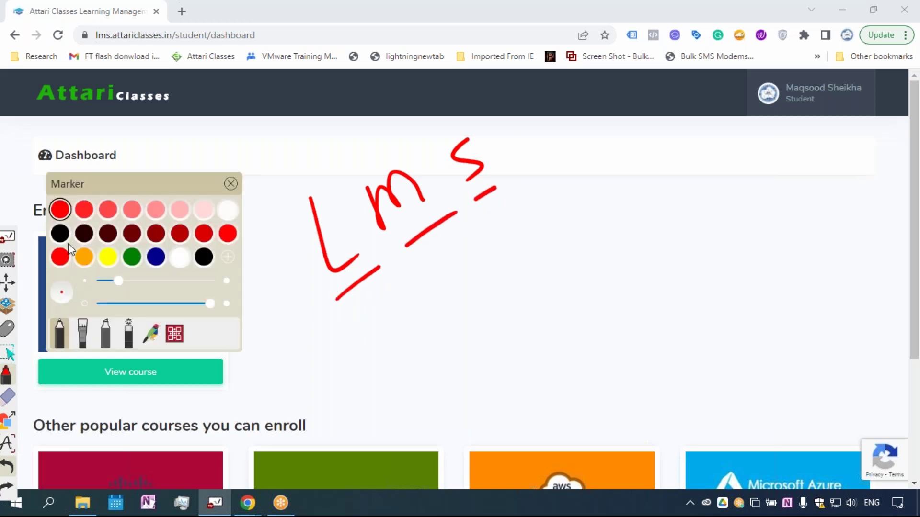
pyautogui.click(93, 211)
pyautogui.moveTo(296, 181)
pyautogui.mouseDown()
pyautogui.moveTo(316, 165)
pyautogui.moveTo(314, 175)
pyautogui.mouseUp()
pyautogui.moveTo(392, 141)
pyautogui.mouseDown()
pyautogui.moveTo(417, 254)
pyautogui.moveTo(381, 138)
pyautogui.mouseUp()
pyautogui.moveTo(450, 109); pyautogui.dragTo(442, 110)
pyautogui.moveTo(287, 194)
pyautogui.mouseDown()
pyautogui.moveTo(147, 150)
pyautogui.moveTo(123, 49)
pyautogui.mouseUp()
pyautogui.moveTo(107, 68); pyautogui.dragTo(141, 64)
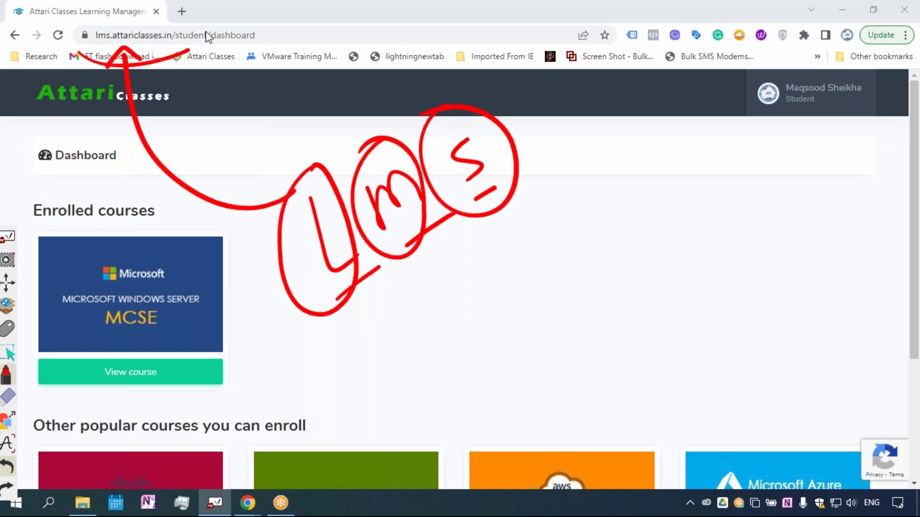
pyautogui.moveTo(206, 35); pyautogui.dragTo(58, 57)
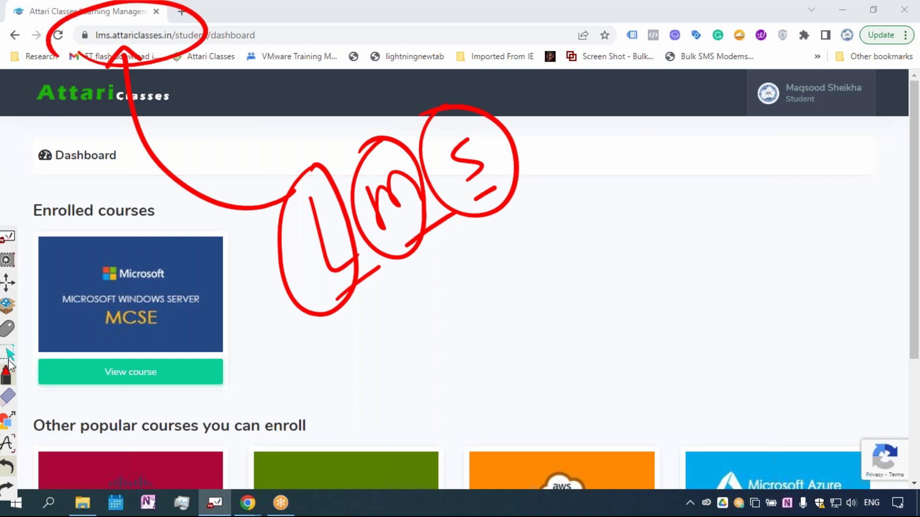
# Erase all the drawn annotations from the screen
pyautogui.click(9, 397)
pyautogui.click(9, 398)
pyautogui.click(126, 189)
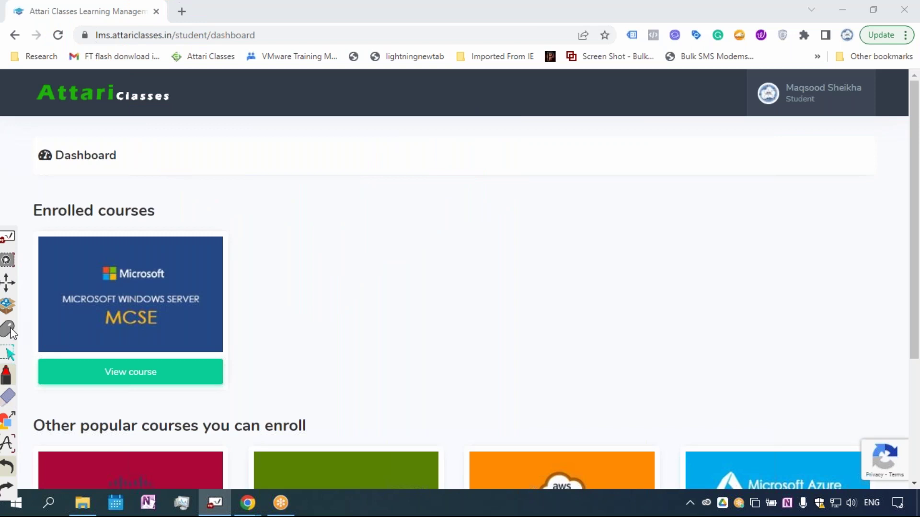
pyautogui.scroll(-3, 376, 224)
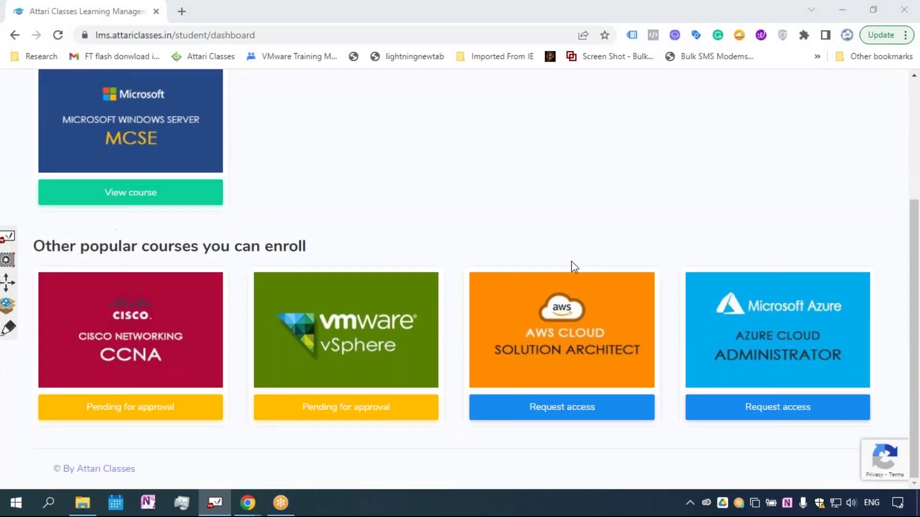
pyautogui.scroll(1, 499, 209)
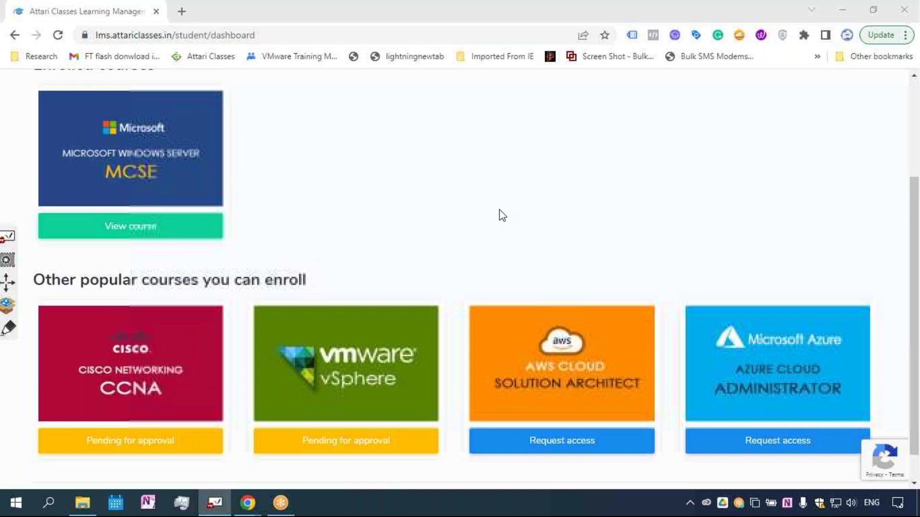
pyautogui.scroll(1, 499, 210)
# Tick the VMware vSphere, CCNA, AWS and Azure cards and circle the enrolled MCSE card
pyautogui.moveTo(341, 346); pyautogui.dragTo(515, 264)
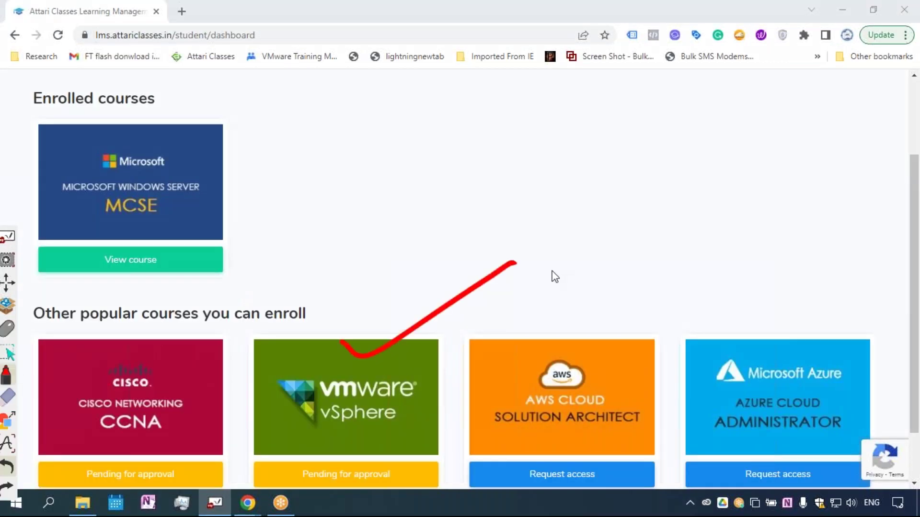
pyautogui.moveTo(591, 351); pyautogui.dragTo(694, 311)
pyautogui.moveTo(779, 347); pyautogui.dragTo(876, 336)
pyautogui.moveTo(167, 365); pyautogui.dragTo(248, 320)
pyautogui.moveTo(167, 97); pyautogui.dragTo(151, 78)
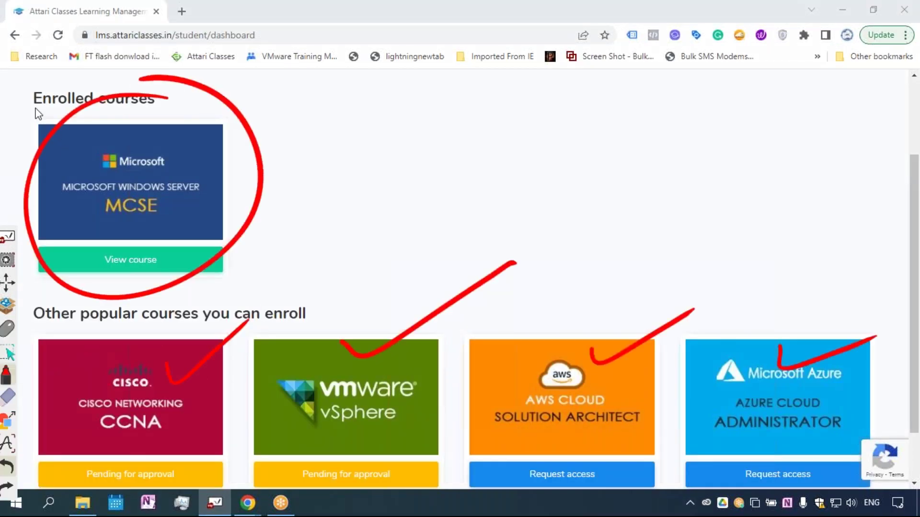
# Underline the Enrolled courses heading, then clear all annotations
pyautogui.moveTo(16, 113); pyautogui.dragTo(124, 125)
pyautogui.moveTo(134, 66)
pyautogui.mouseDown()
pyautogui.moveTo(4, 111)
pyautogui.moveTo(180, 112)
pyautogui.mouseUp()
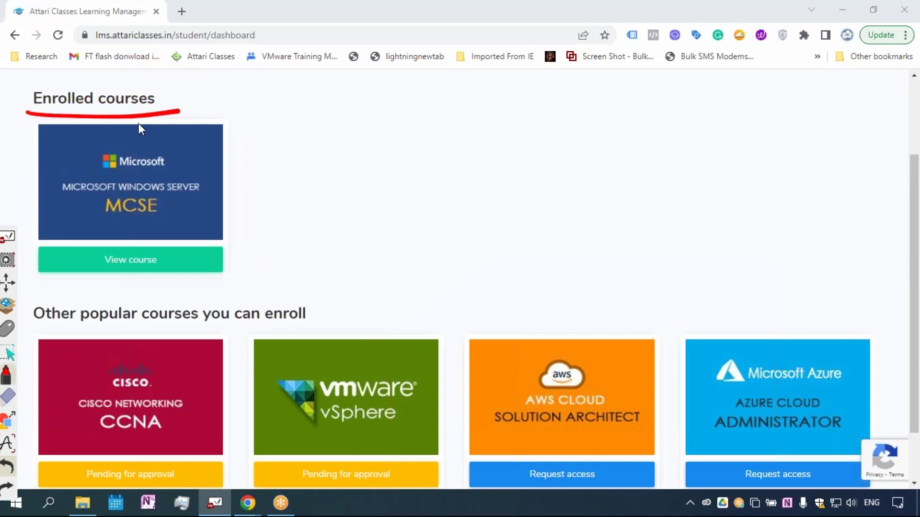
pyautogui.moveTo(72, 147); pyautogui.dragTo(46, 171)
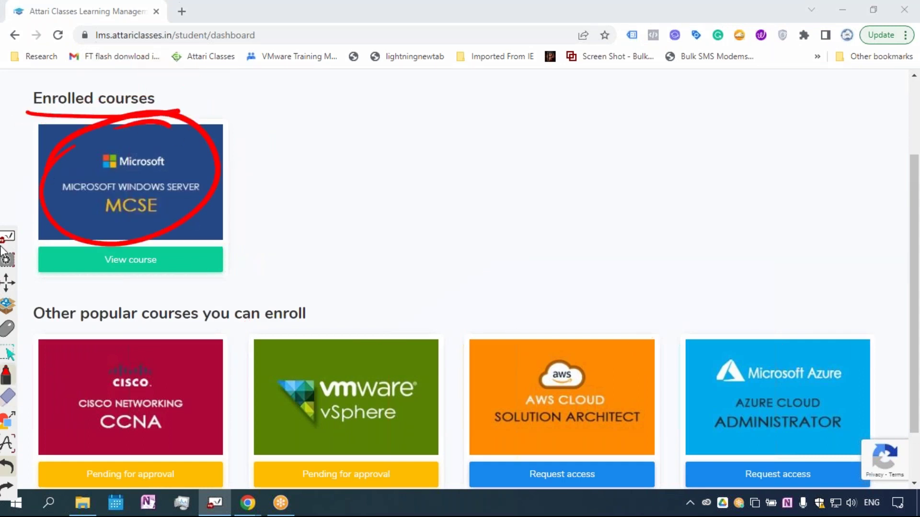
pyautogui.click(8, 397)
pyautogui.click(124, 186)
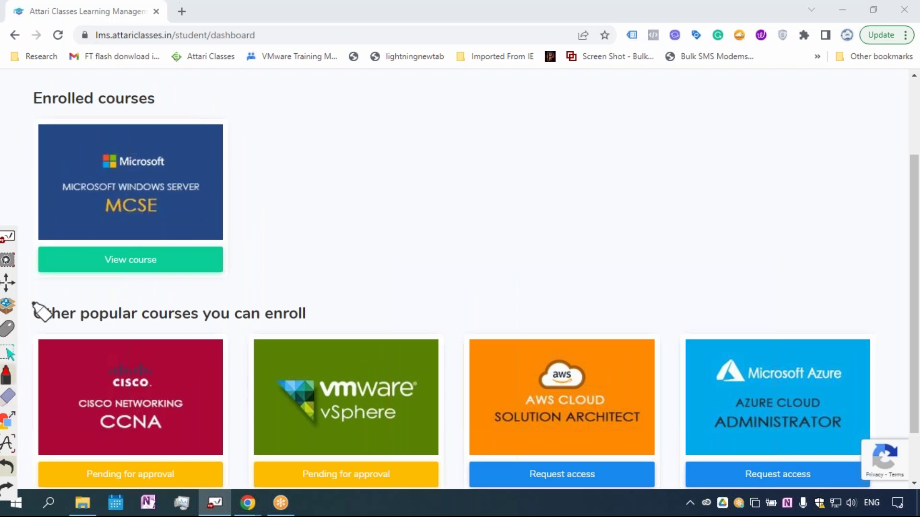
# Open the enrolled MCSE course, then expand and collapse sections 1 and 2
pyautogui.click(114, 268)
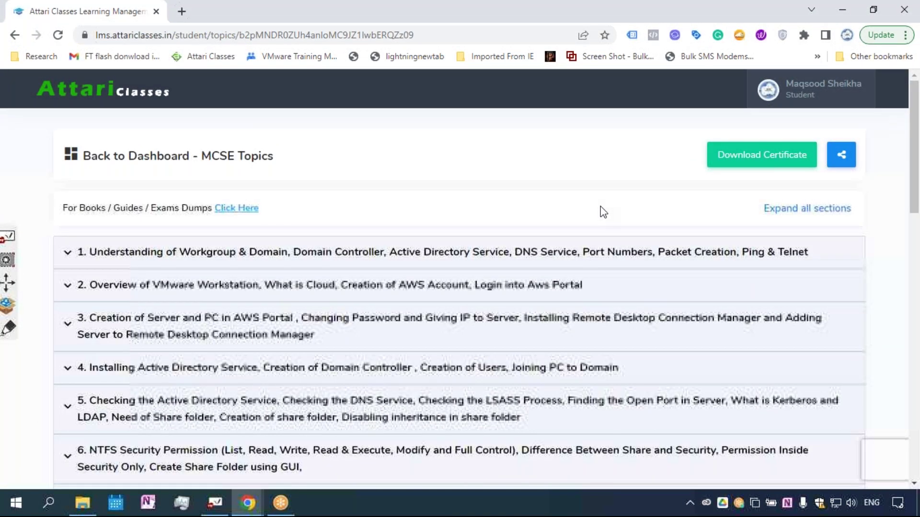
pyautogui.click(204, 255)
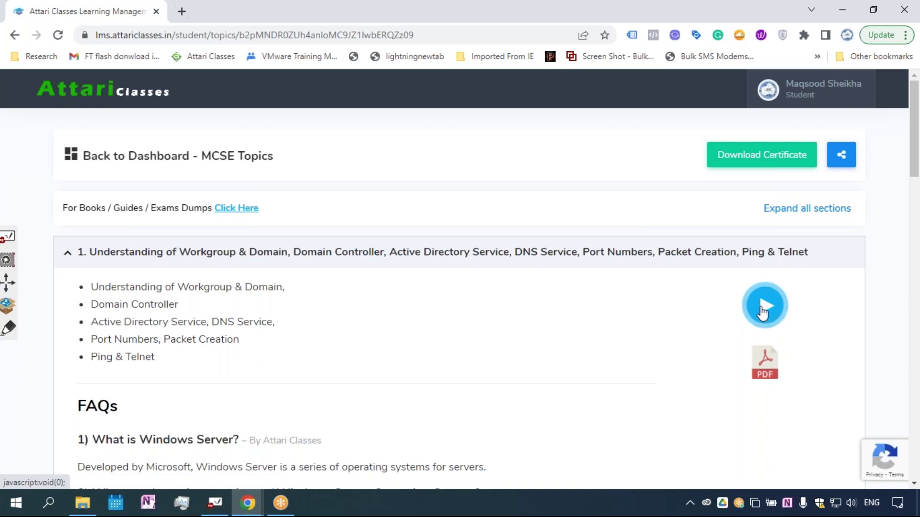
pyautogui.click(357, 259)
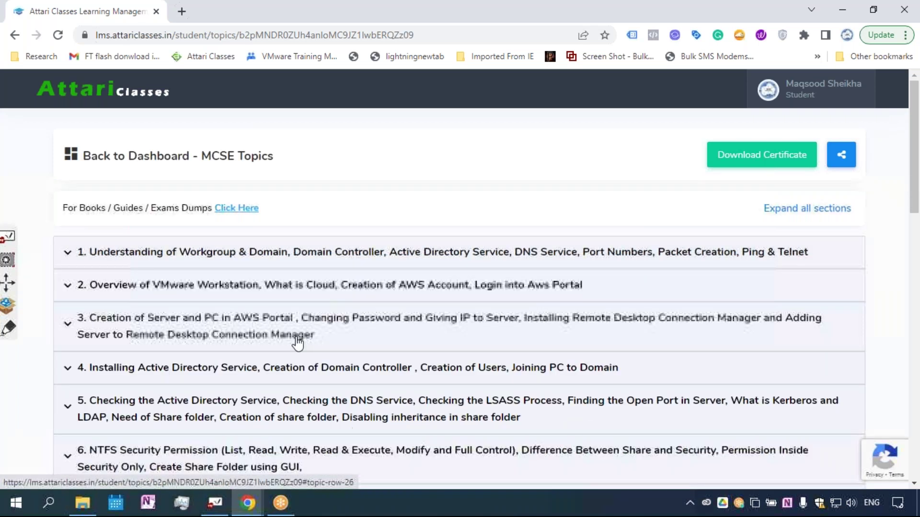
pyautogui.click(295, 291)
pyautogui.click(373, 277)
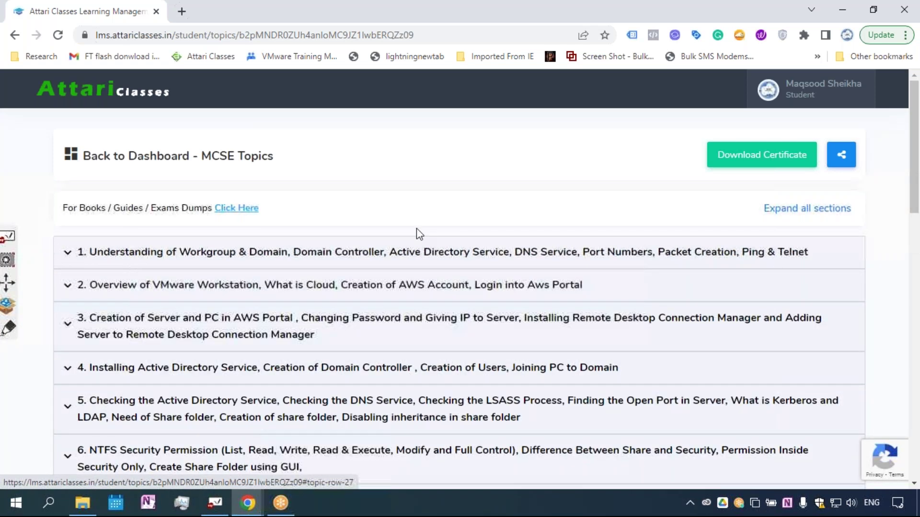
pyautogui.scroll(-4, 400, 294)
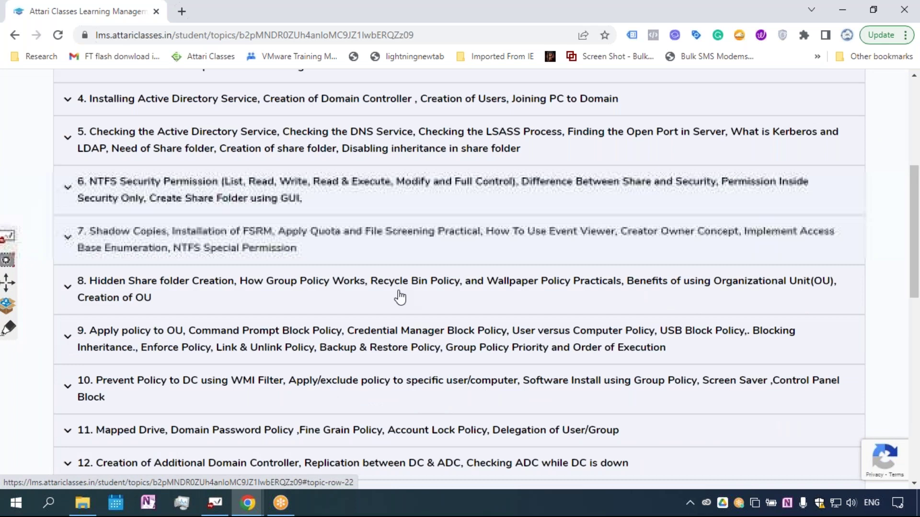
pyautogui.scroll(4, 399, 295)
# Download the MCSE completion certificate PDF and show its sharing options
pyautogui.click(763, 157)
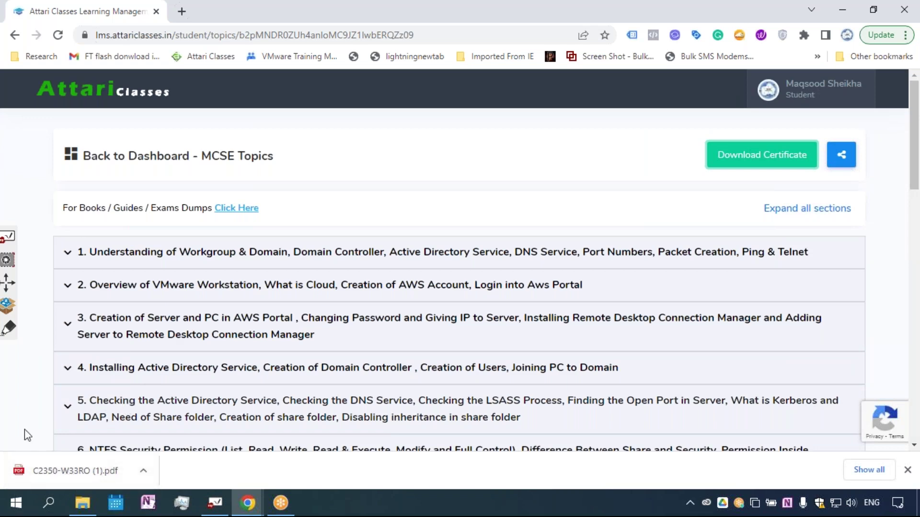
pyautogui.click(838, 160)
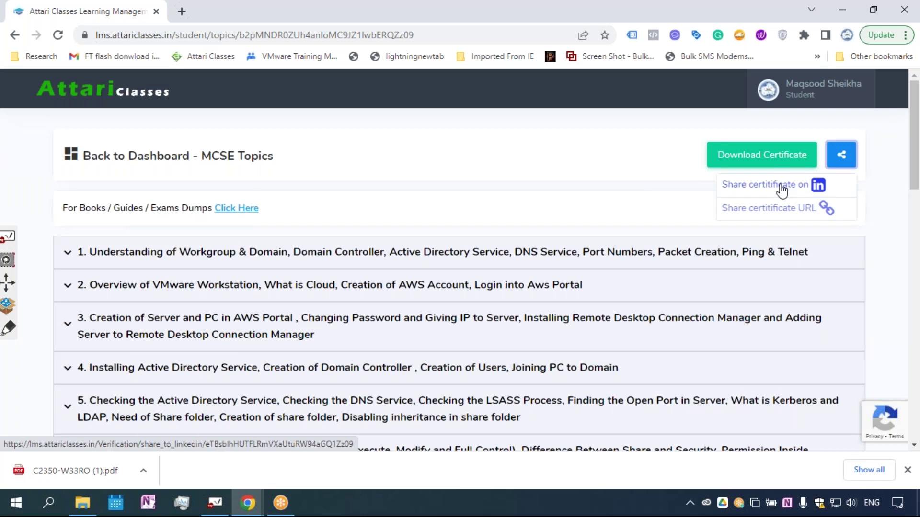
# Share the certificate to LinkedIn and sign in with a Google account
pyautogui.click(781, 188)
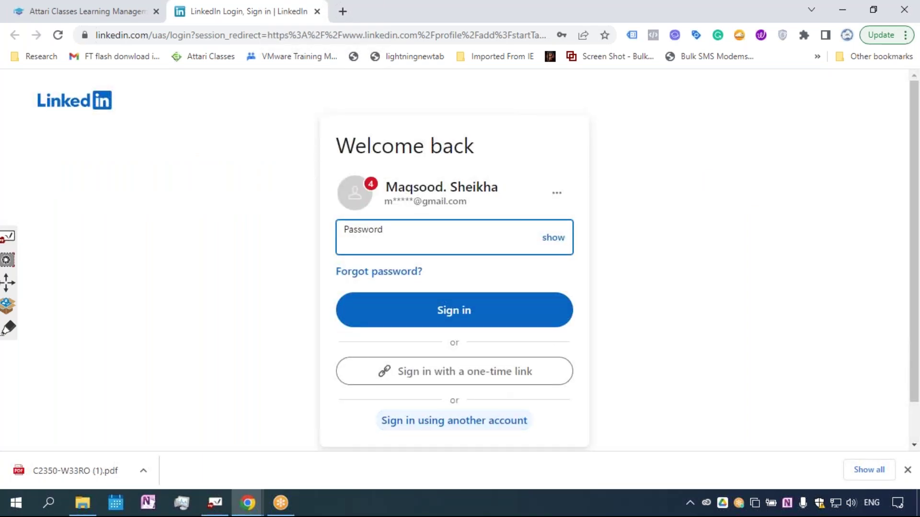
pyautogui.scroll(-1, 503, 382)
pyautogui.scroll(-1, 502, 382)
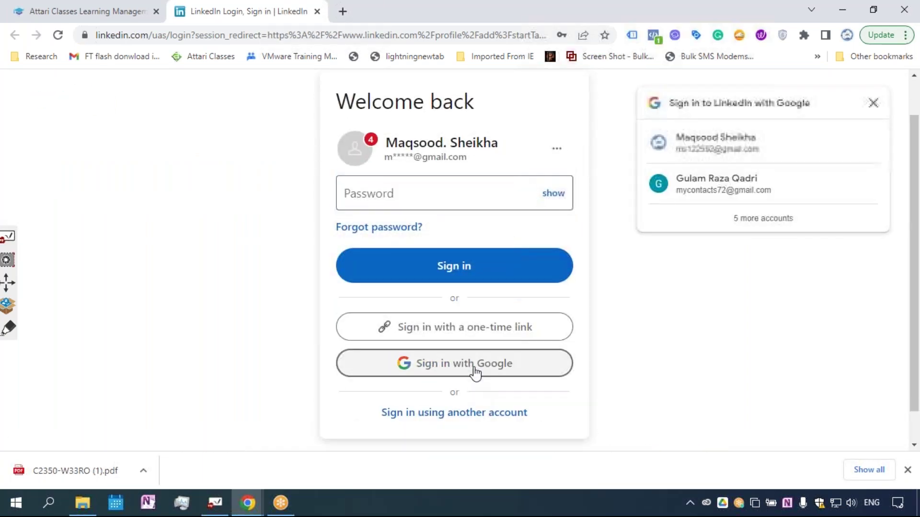
pyautogui.click(476, 367)
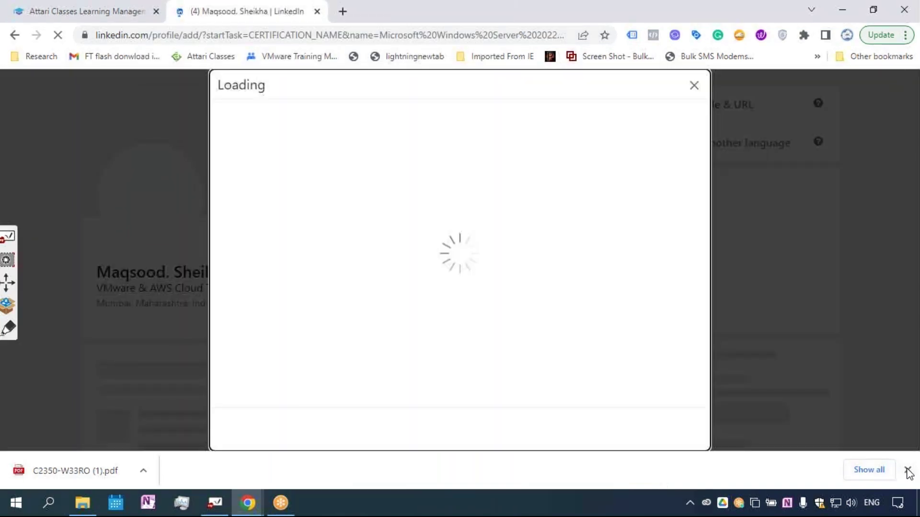
pyautogui.click(907, 472)
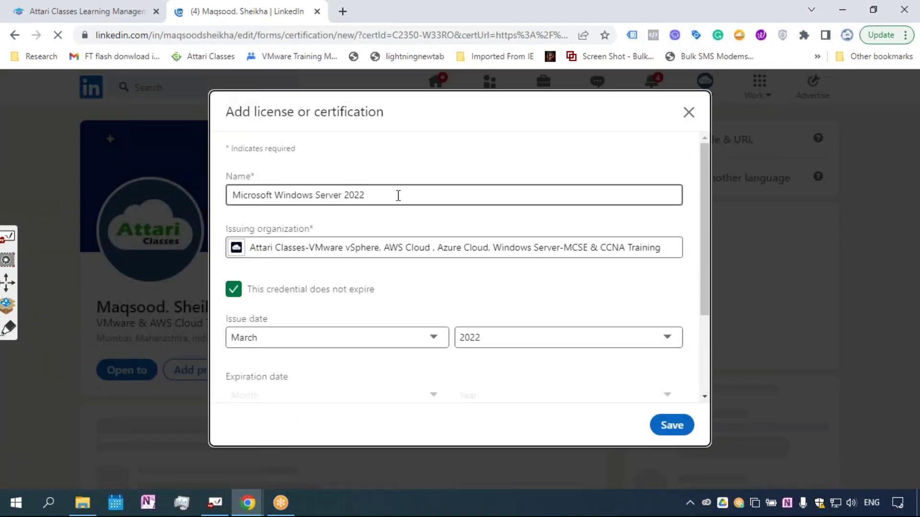
pyautogui.click(324, 334)
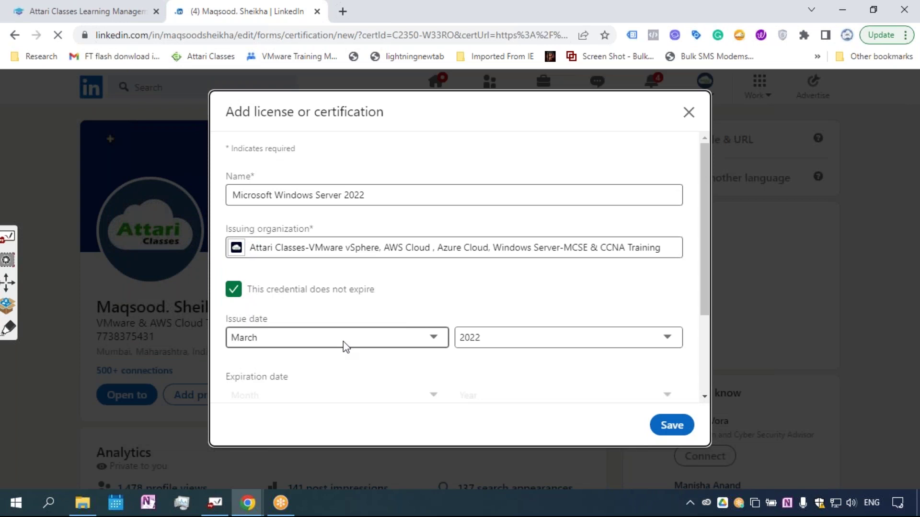
pyautogui.scroll(-2, 430, 259)
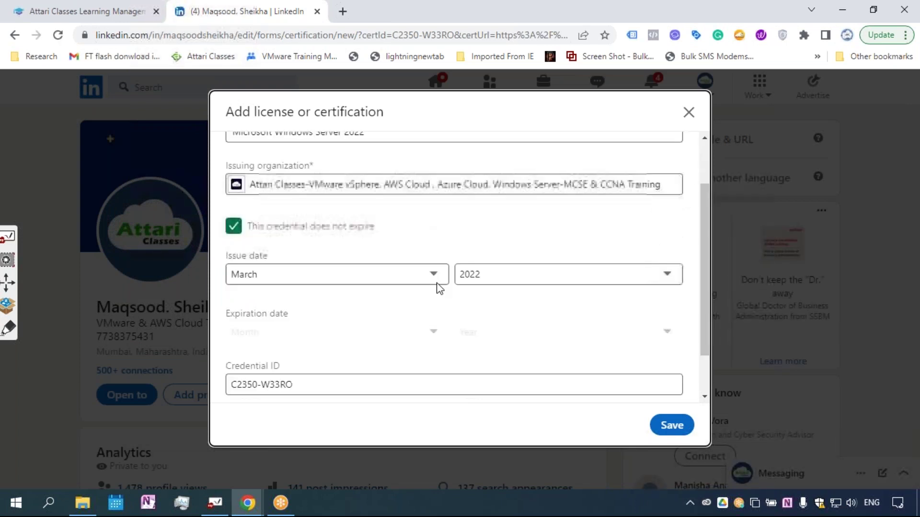
pyautogui.click(672, 426)
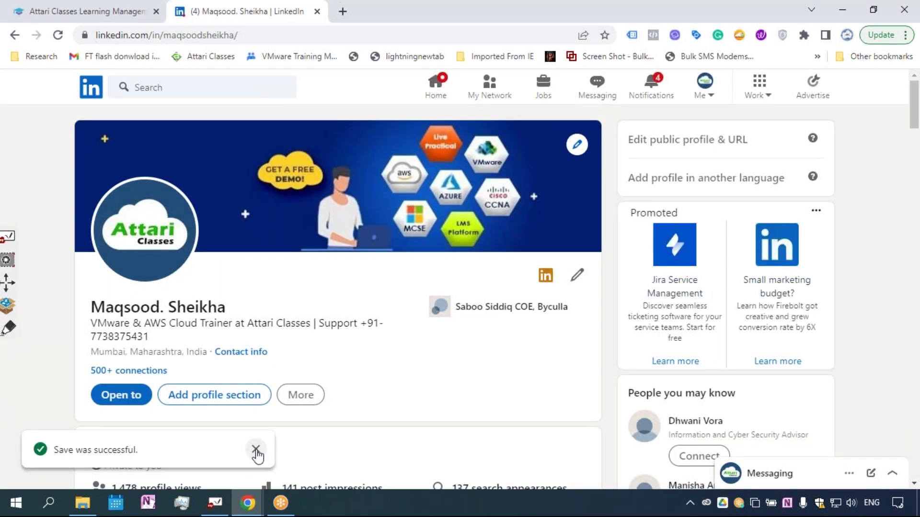
# Dismiss the 'Save was successful' toast and find Show credential under Licenses & certifications
pyautogui.click(255, 450)
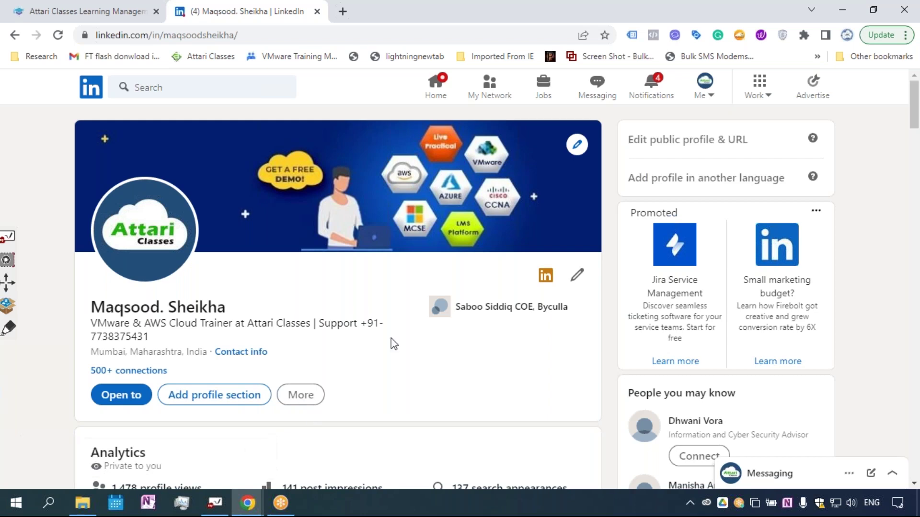
pyautogui.scroll(-2, 394, 343)
pyautogui.scroll(-5, 393, 344)
pyautogui.scroll(-3, 393, 344)
pyautogui.scroll(-3, 394, 344)
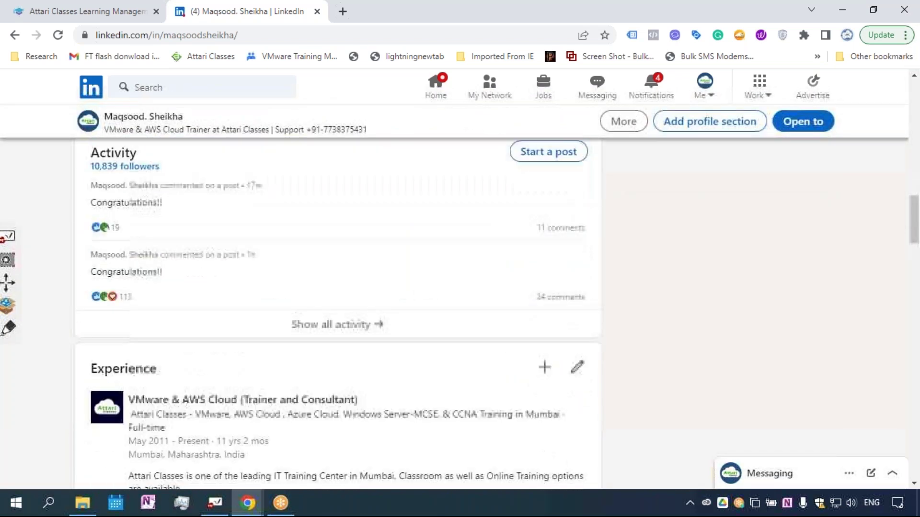
pyautogui.scroll(-3, 394, 344)
pyautogui.scroll(-3, 394, 343)
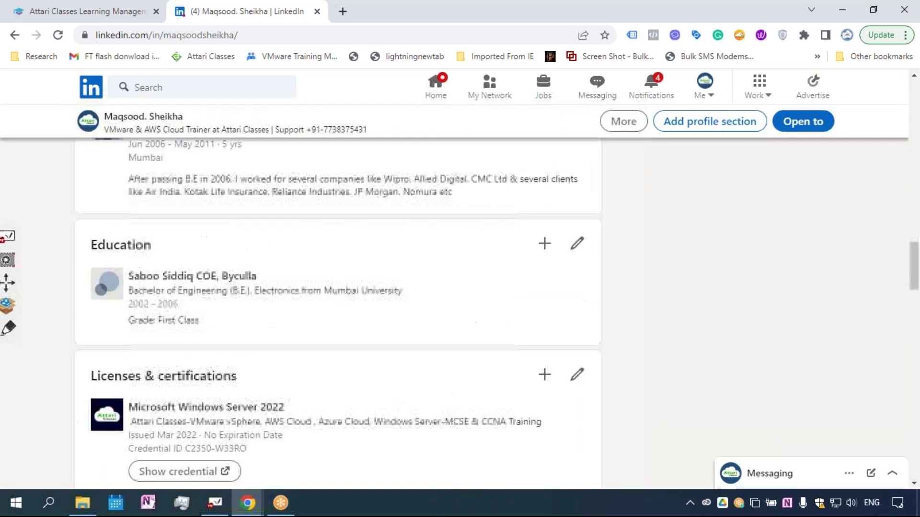
pyautogui.scroll(-1, 295, 295)
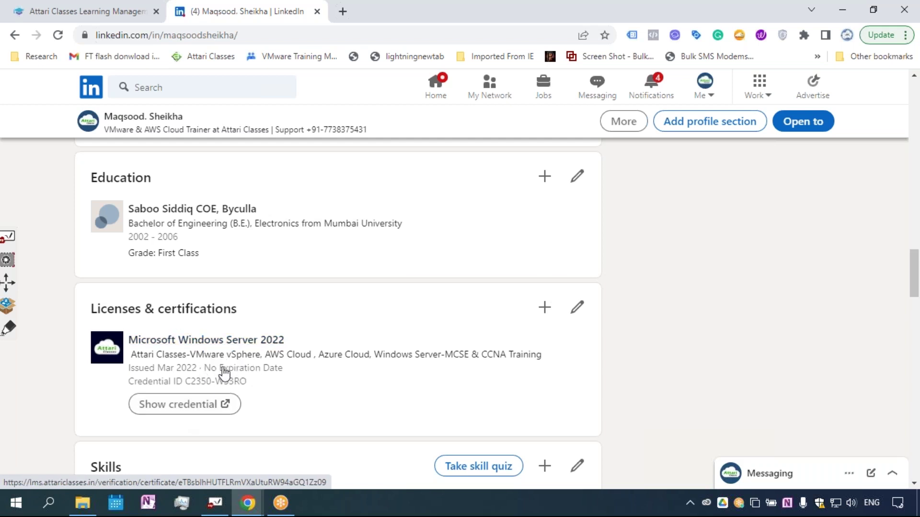
pyautogui.click(190, 409)
# Open the Windows Server 2022 credential's verification page and circle the certificate
pyautogui.click(190, 409)
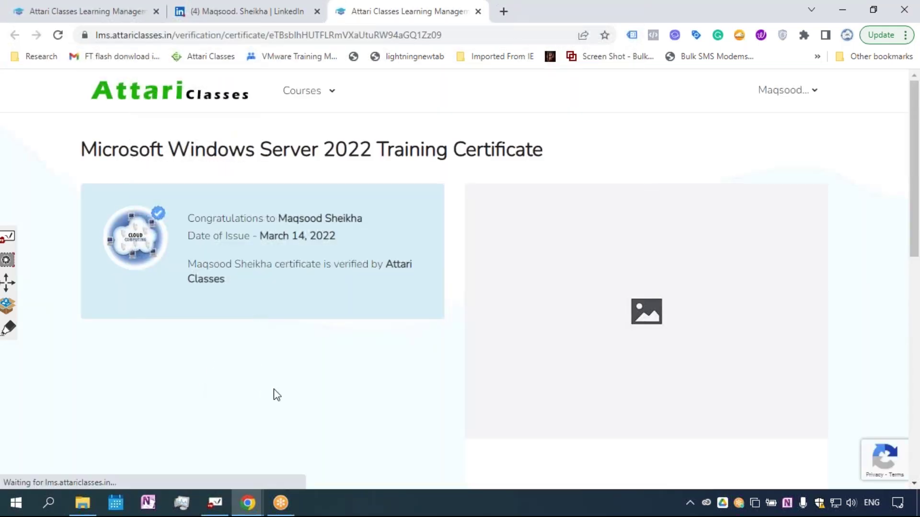
pyautogui.click(9, 328)
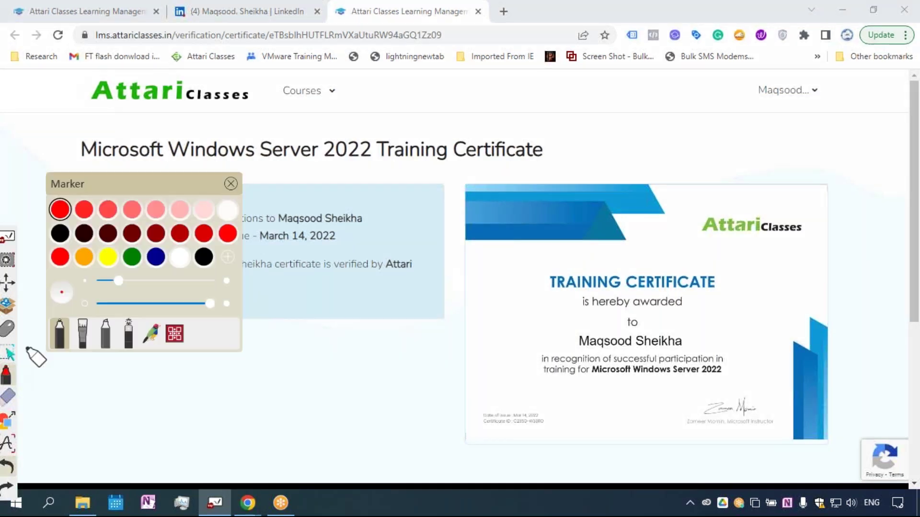
pyautogui.click(65, 212)
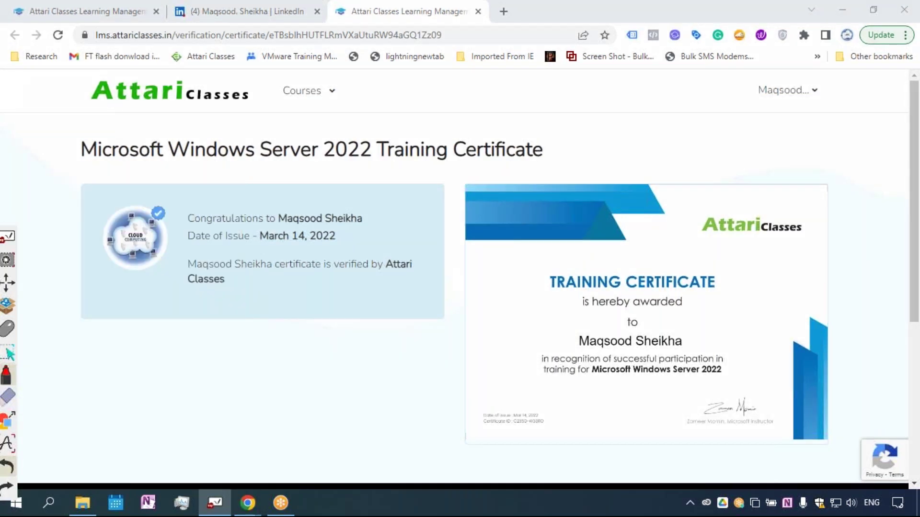
pyautogui.moveTo(430, 115); pyautogui.dragTo(420, 113)
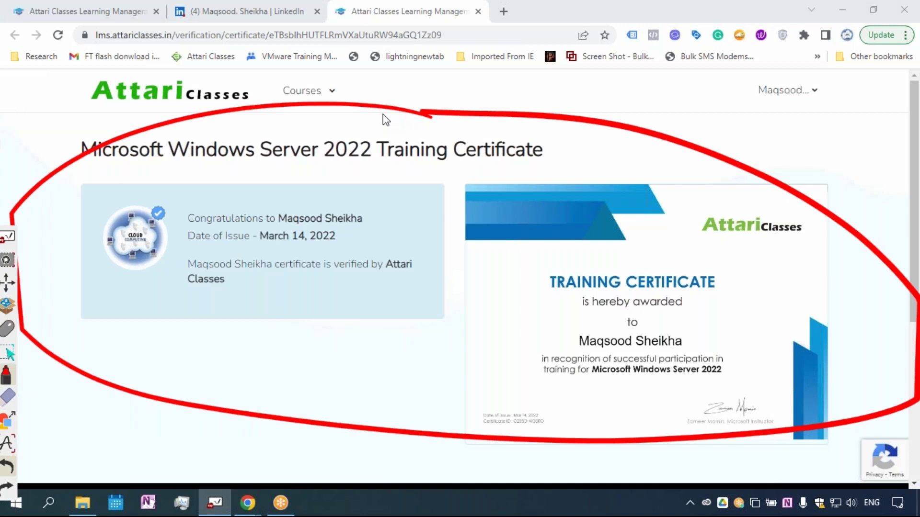
# Underline the logo, verified status, 'Classes' and recipient name, then clear the ink
pyautogui.moveTo(704, 229); pyautogui.dragTo(859, 216)
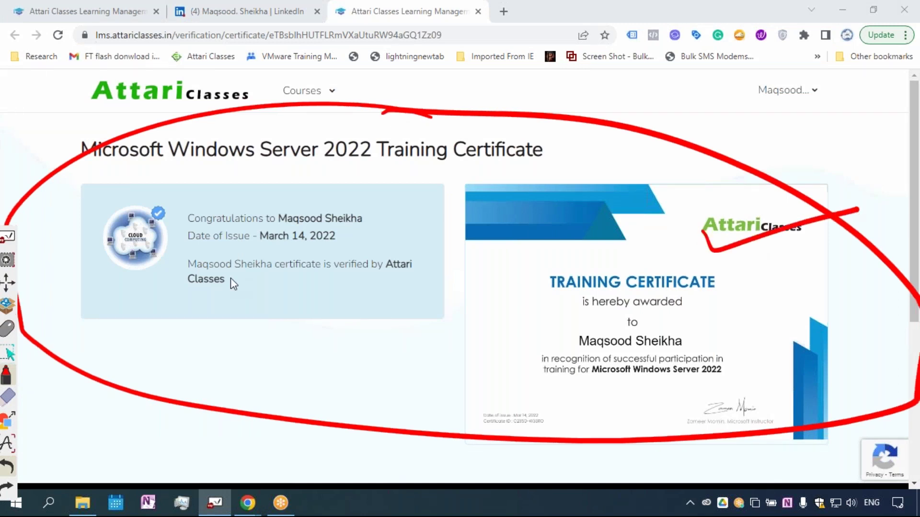
pyautogui.moveTo(250, 276); pyautogui.dragTo(398, 279)
pyautogui.moveTo(208, 296); pyautogui.dragTo(238, 290)
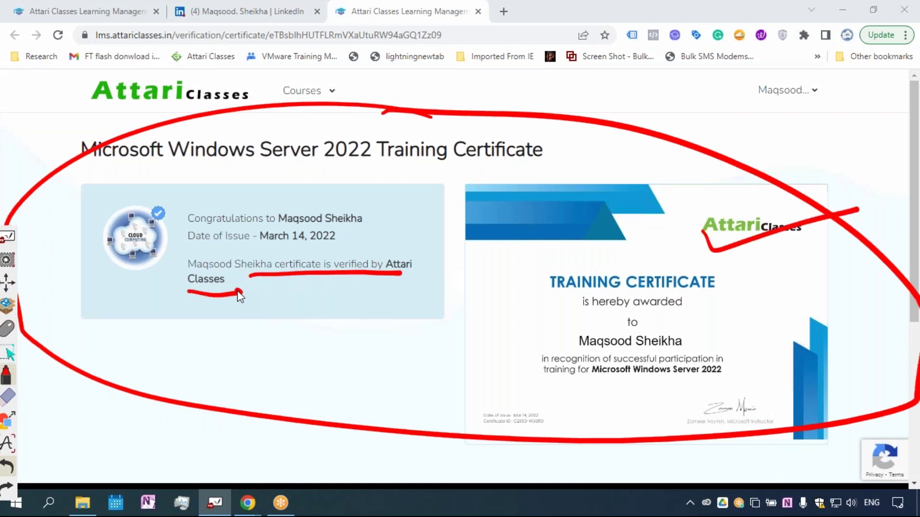
pyautogui.moveTo(279, 228); pyautogui.dragTo(344, 227)
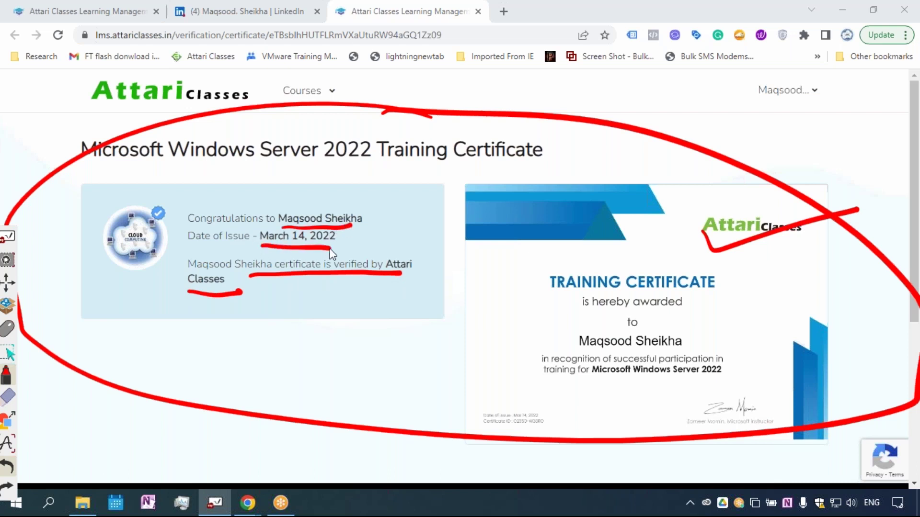
pyautogui.click(7, 397)
pyautogui.click(130, 189)
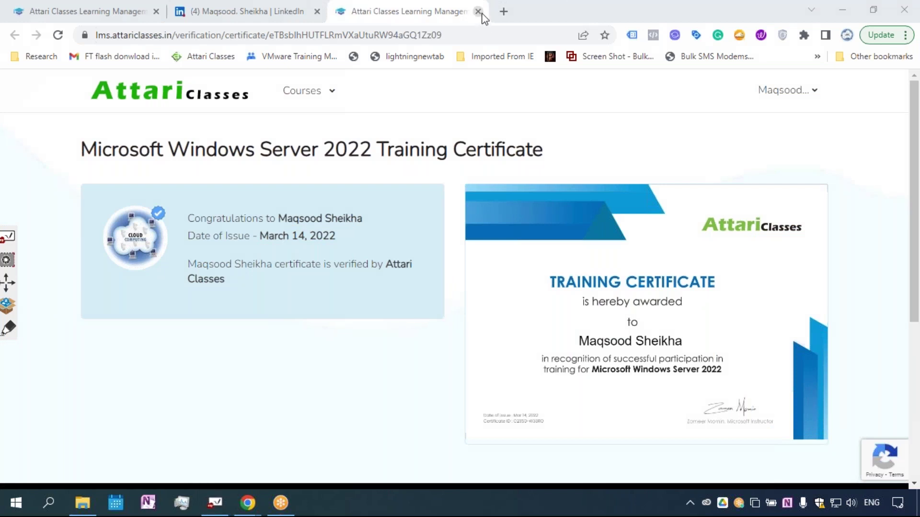
# Copy the certificate's public URL from the MCSE Topics page and open Chrome's menu
pyautogui.click(260, 14)
pyautogui.click(109, 11)
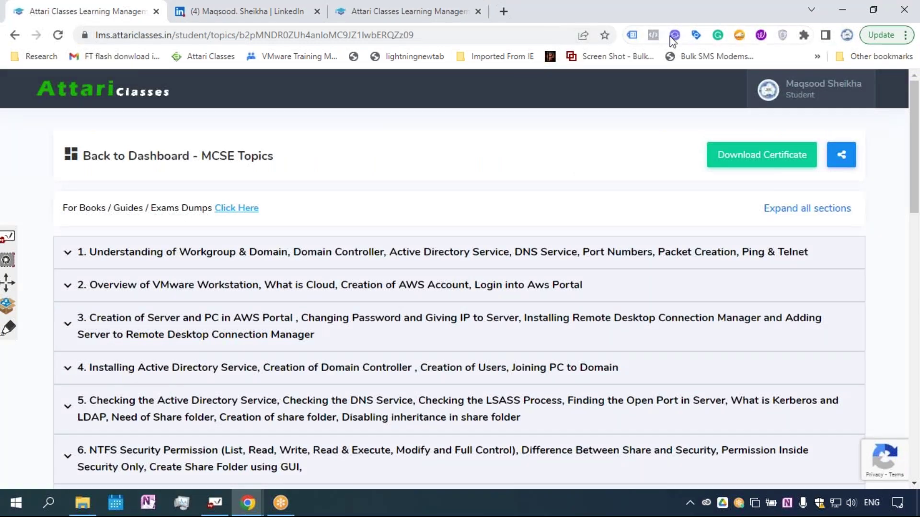
pyautogui.click(841, 154)
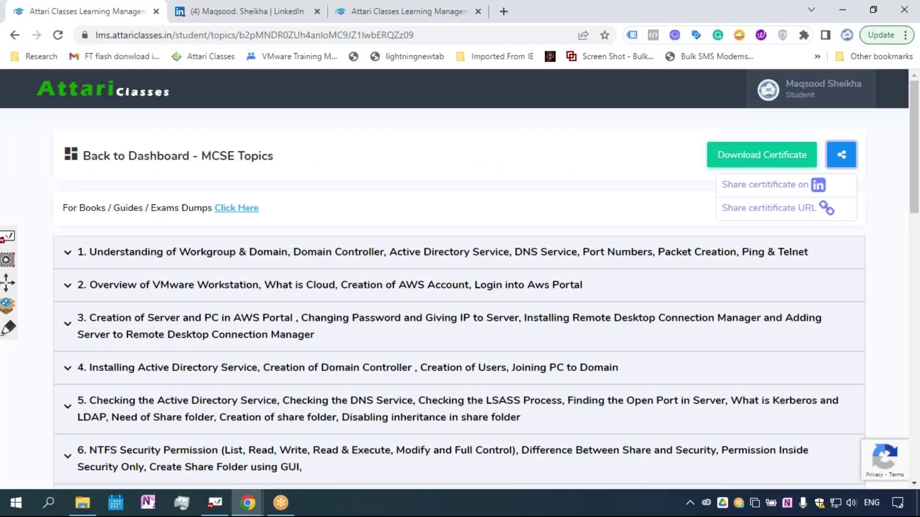
pyautogui.click(767, 209)
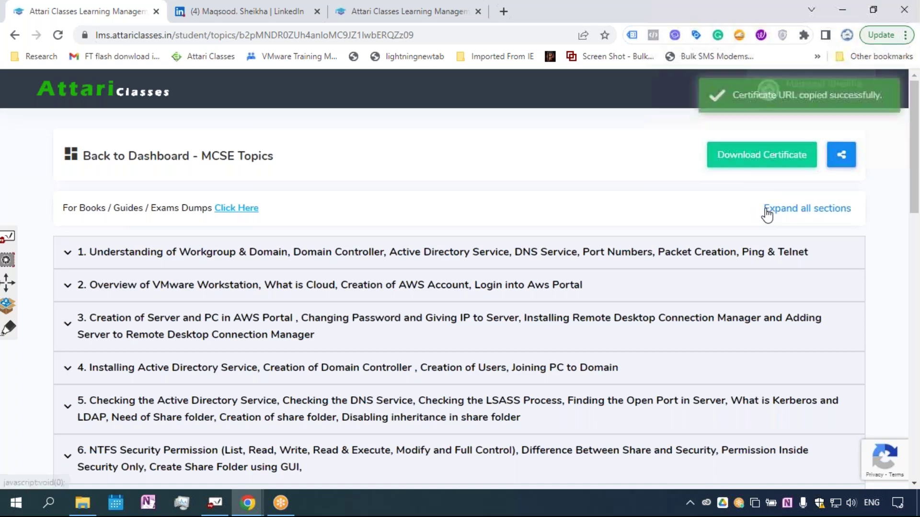
pyautogui.click(906, 35)
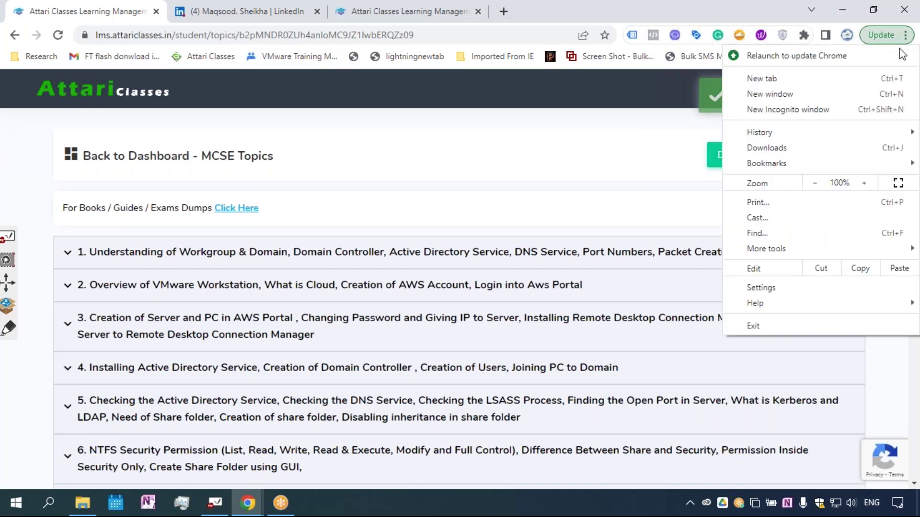
# Load the copied certificate link in a new Incognito window
pyautogui.click(809, 116)
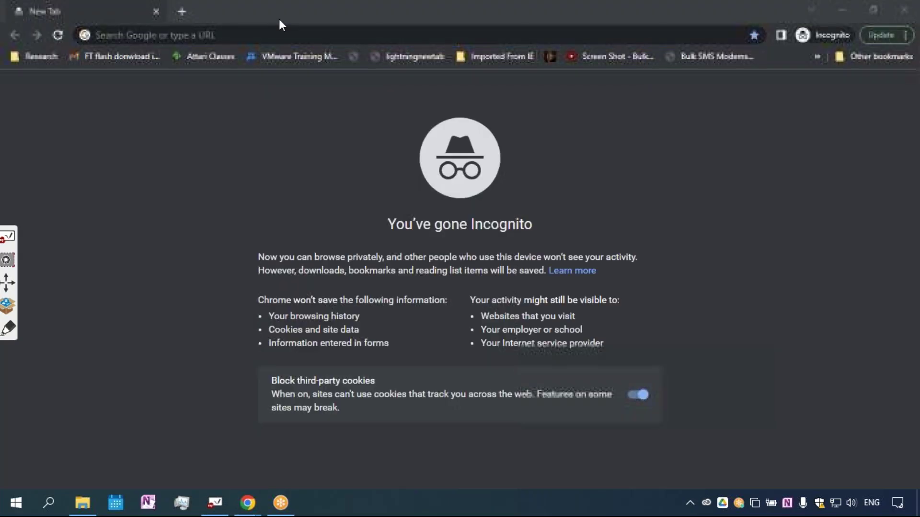
pyautogui.click(273, 34)
pyautogui.write('https://lms.attariclasses.in/verification/certificate/eTBsblhHUTFLRmVXaUtuRW94aGQ1Zz09')
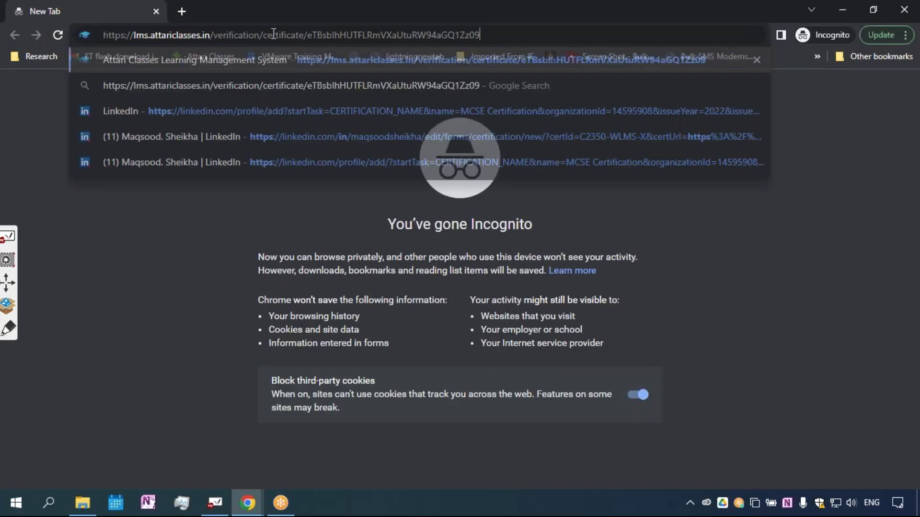
pyautogui.press('Return')
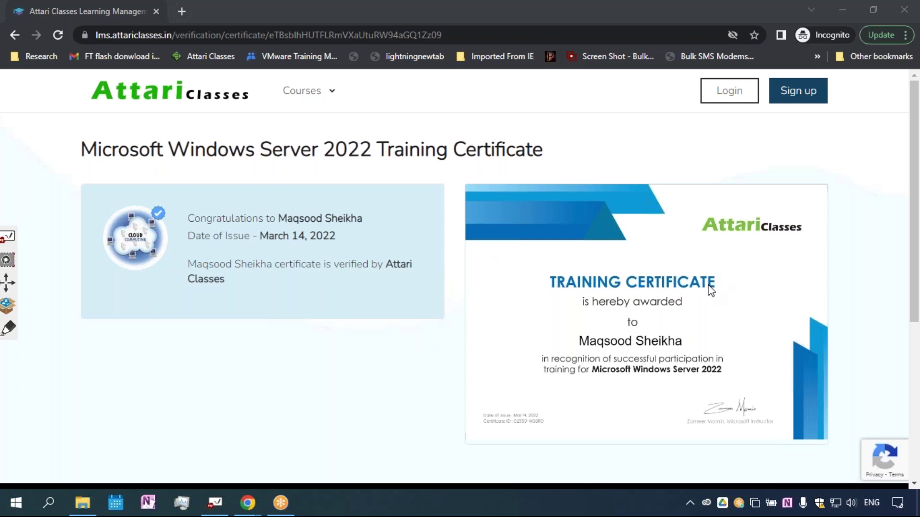
# Mark the certificate's web address with a red arrow, note and circle, then erase it
pyautogui.click(9, 330)
pyautogui.click(7, 374)
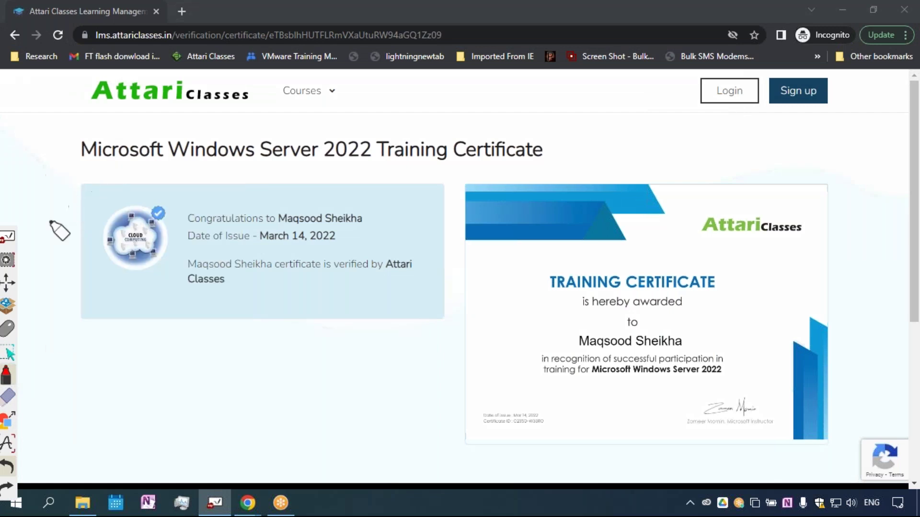
pyautogui.moveTo(31, 249); pyautogui.dragTo(156, 52)
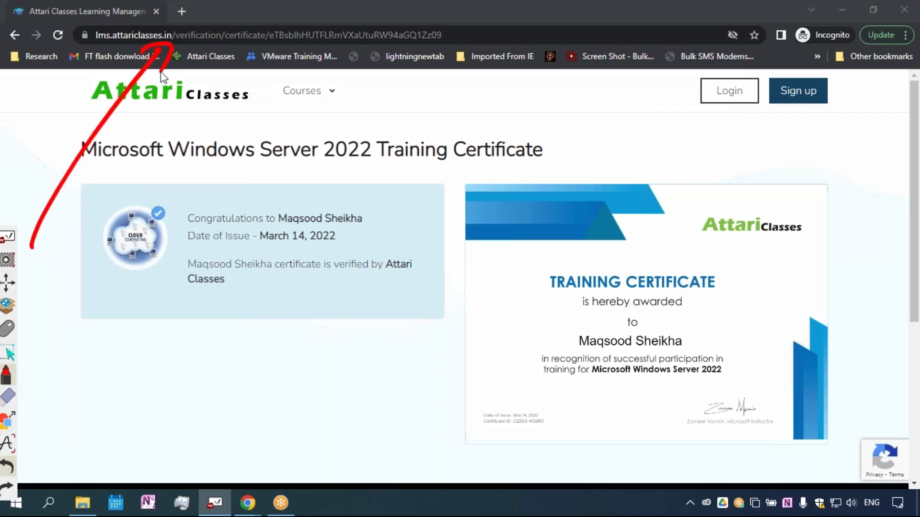
pyautogui.moveTo(218, 126)
pyautogui.mouseDown()
pyautogui.moveTo(287, 128)
pyautogui.moveTo(332, 101)
pyautogui.mouseUp()
pyautogui.moveTo(94, 61)
pyautogui.mouseDown()
pyautogui.moveTo(287, 0)
pyautogui.moveTo(76, 69)
pyautogui.mouseUp()
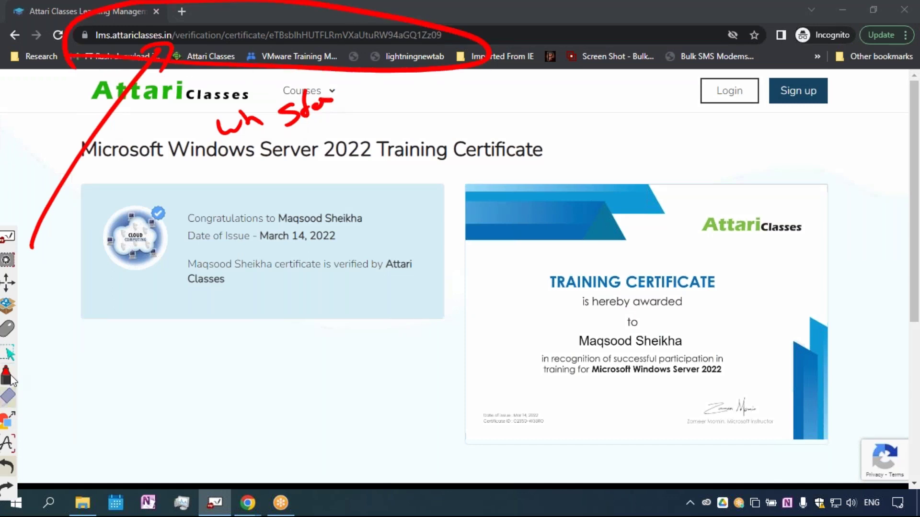
pyautogui.click(8, 395)
pyautogui.click(125, 184)
pyautogui.click(9, 334)
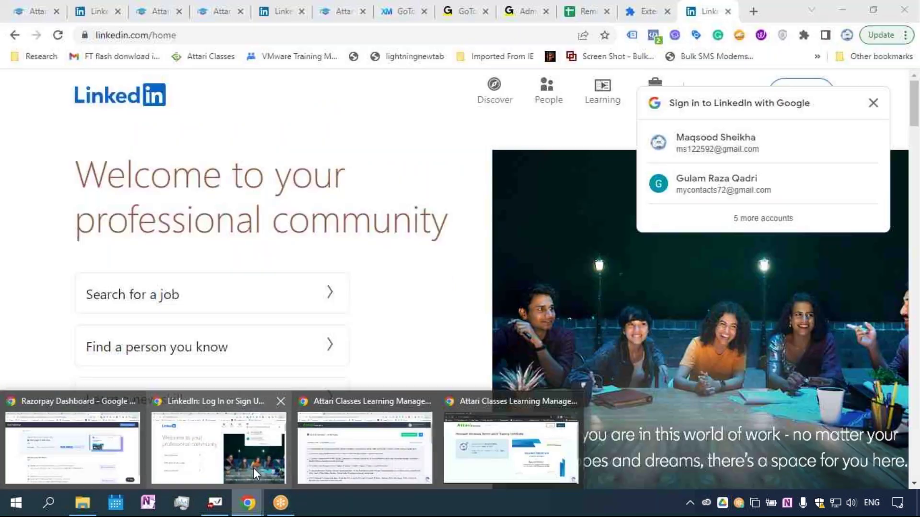
pyautogui.moveTo(247, 504)
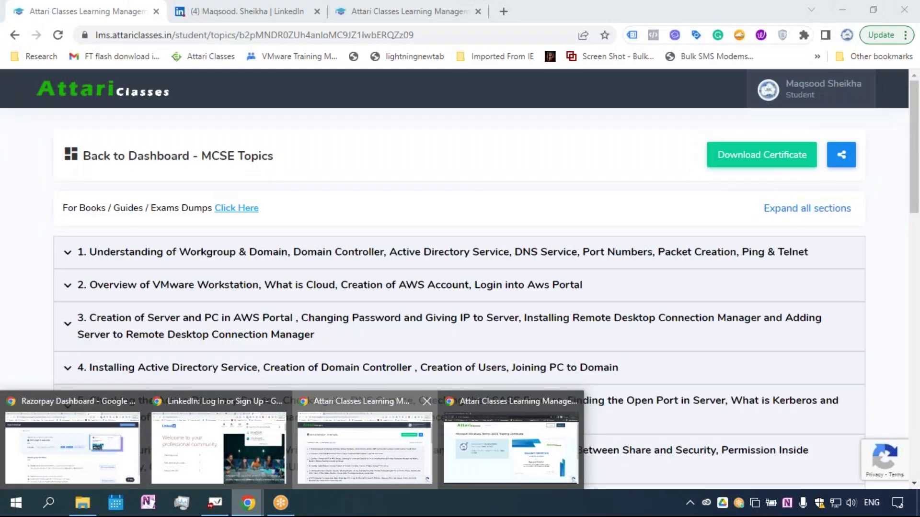
# Return to the logged-in Attari Classes window and copy the certificate's public URL again
pyautogui.click(366, 449)
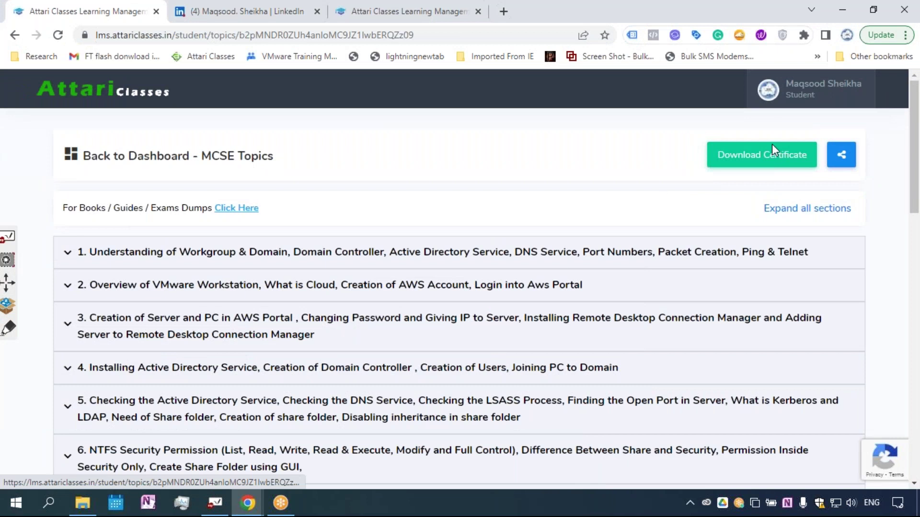
pyautogui.click(841, 155)
pyautogui.click(764, 208)
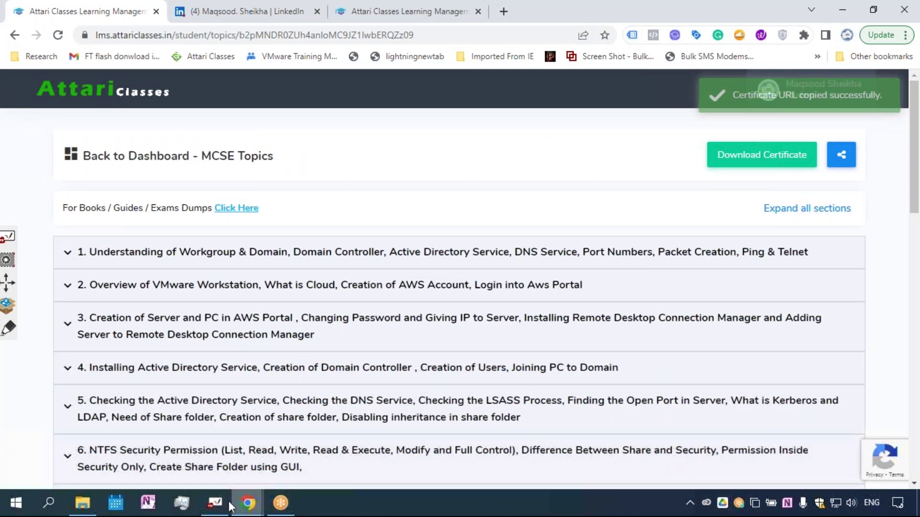
pyautogui.click(407, 13)
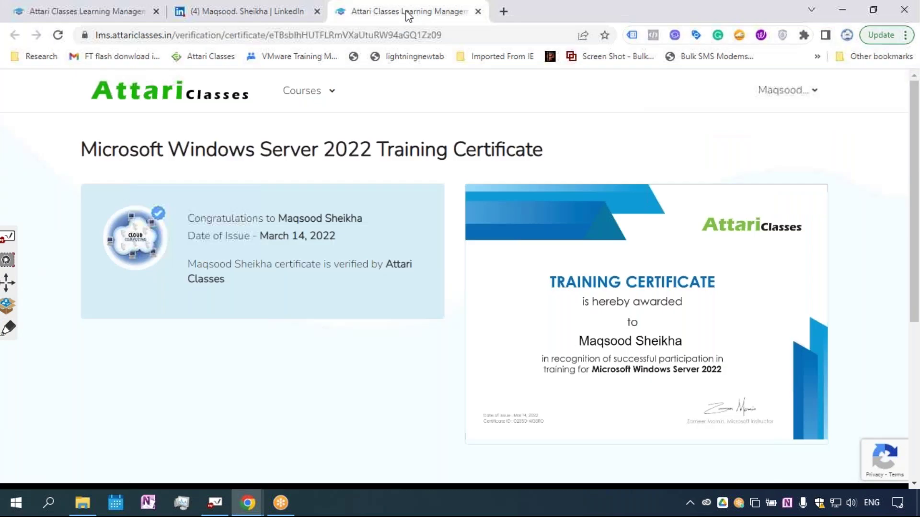
pyautogui.click(7, 328)
pyautogui.moveTo(64, 128)
pyautogui.mouseDown()
pyautogui.moveTo(264, 121)
pyautogui.moveTo(55, 127)
pyautogui.moveTo(71, 133)
pyautogui.mouseUp()
pyautogui.moveTo(118, 417); pyautogui.dragTo(210, 385)
pyautogui.moveTo(264, 327); pyautogui.dragTo(248, 352)
pyautogui.moveTo(266, 308); pyautogui.dragTo(270, 343)
pyautogui.moveTo(282, 309); pyautogui.dragTo(291, 324)
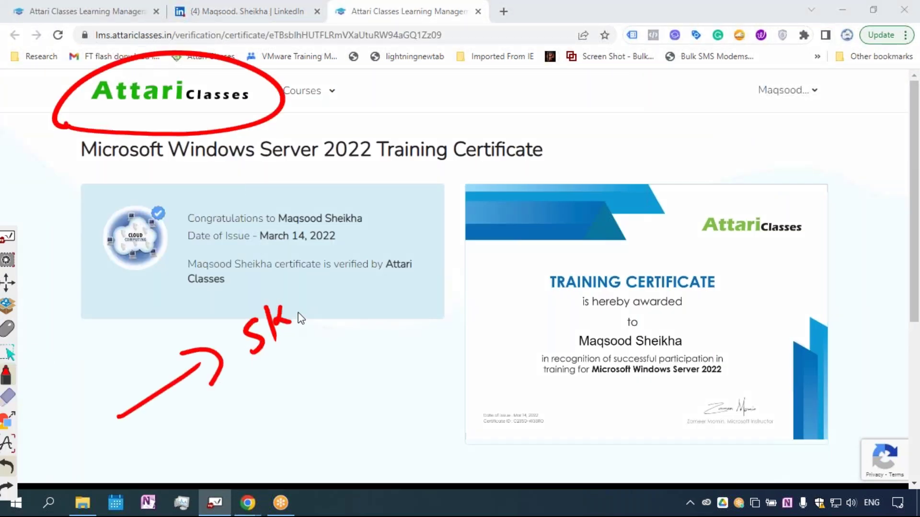
pyautogui.moveTo(336, 272); pyautogui.dragTo(327, 299)
pyautogui.moveTo(236, 386); pyautogui.dragTo(363, 288)
pyautogui.moveTo(230, 424); pyautogui.dragTo(388, 302)
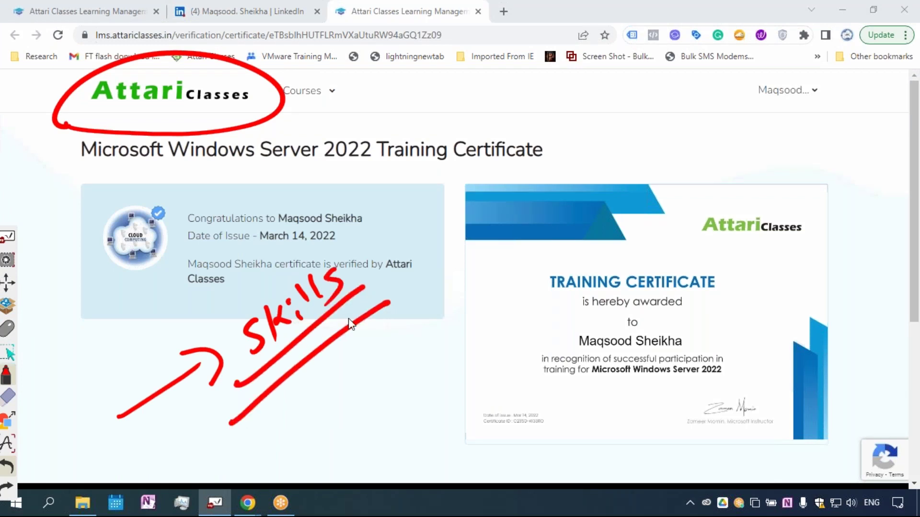
pyautogui.click(8, 397)
pyautogui.click(123, 188)
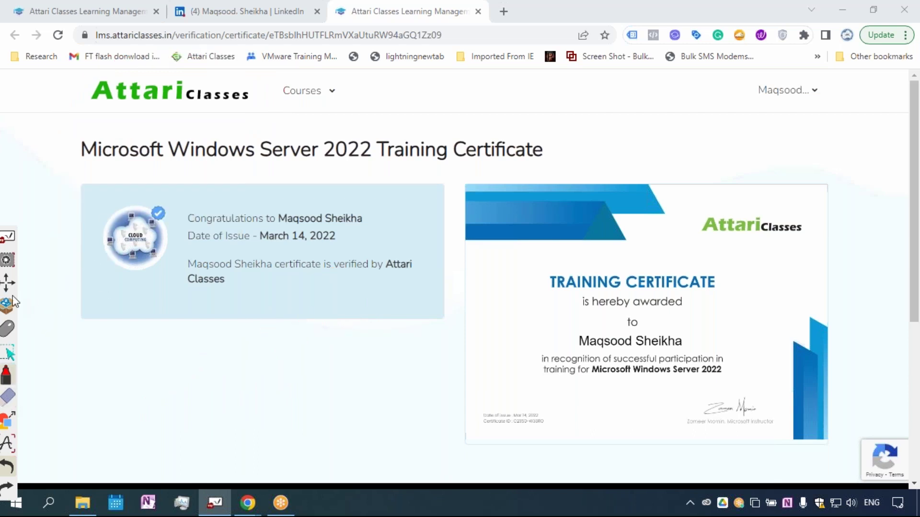
pyautogui.click(15, 264)
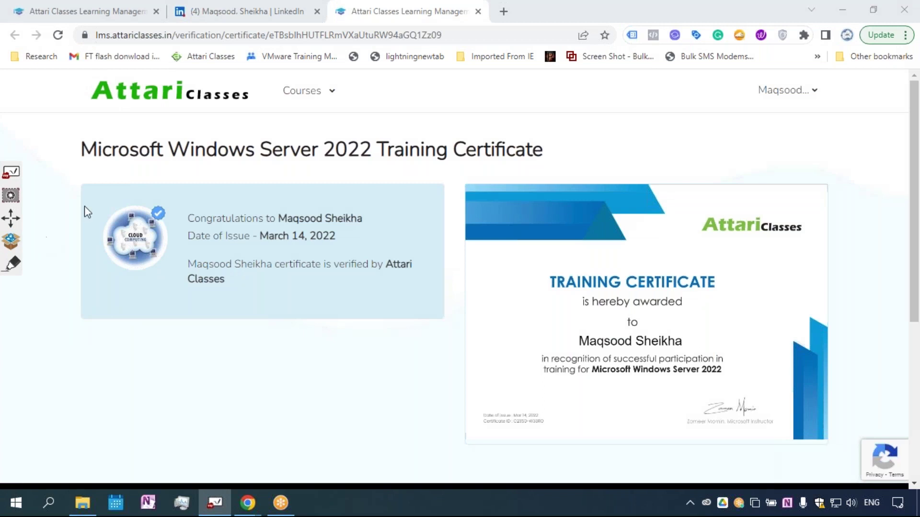
pyautogui.click(245, 8)
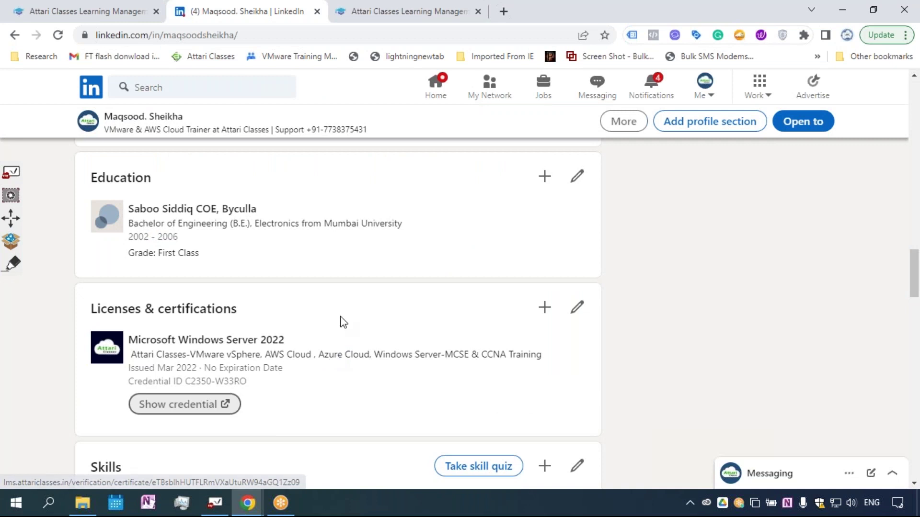
pyautogui.scroll(-1, 349, 323)
pyautogui.scroll(-1, 347, 356)
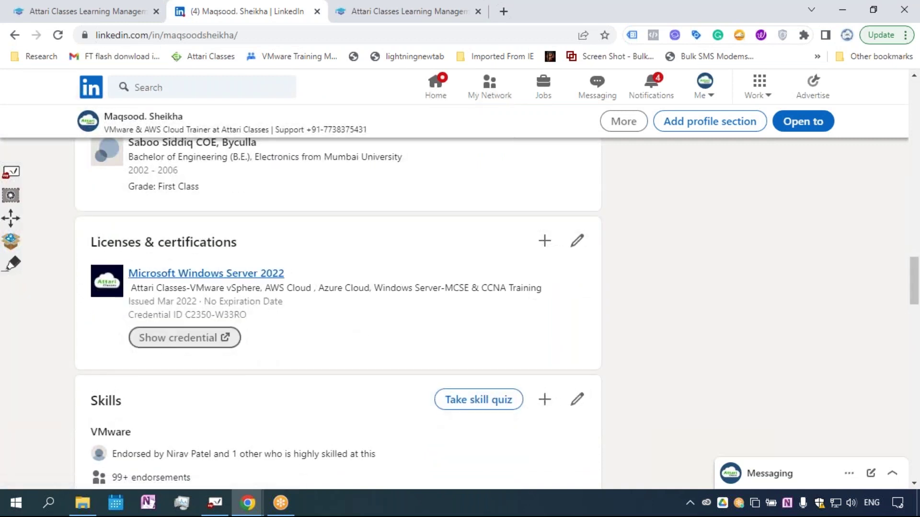
pyautogui.scroll(3, 140, 222)
pyautogui.click(359, 11)
pyautogui.click(12, 264)
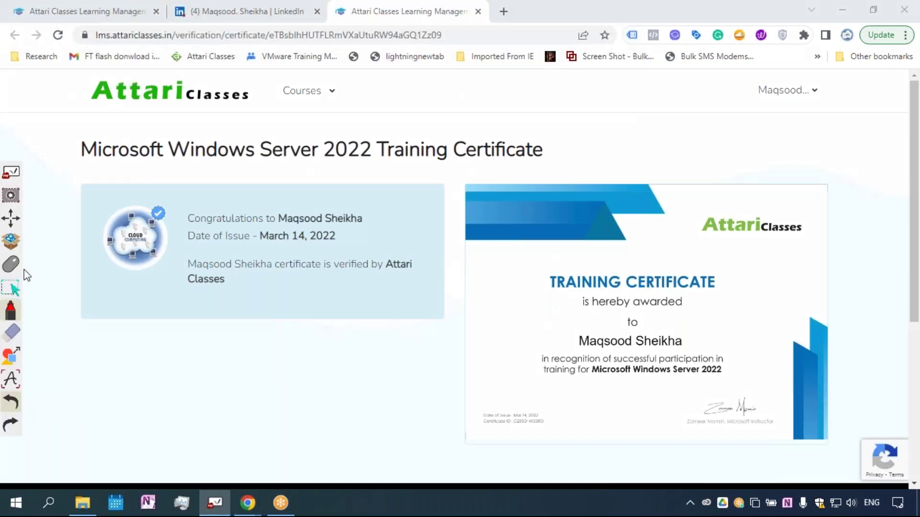
pyautogui.moveTo(194, 66); pyautogui.dragTo(190, 148)
pyautogui.moveTo(270, 118); pyautogui.dragTo(198, 58)
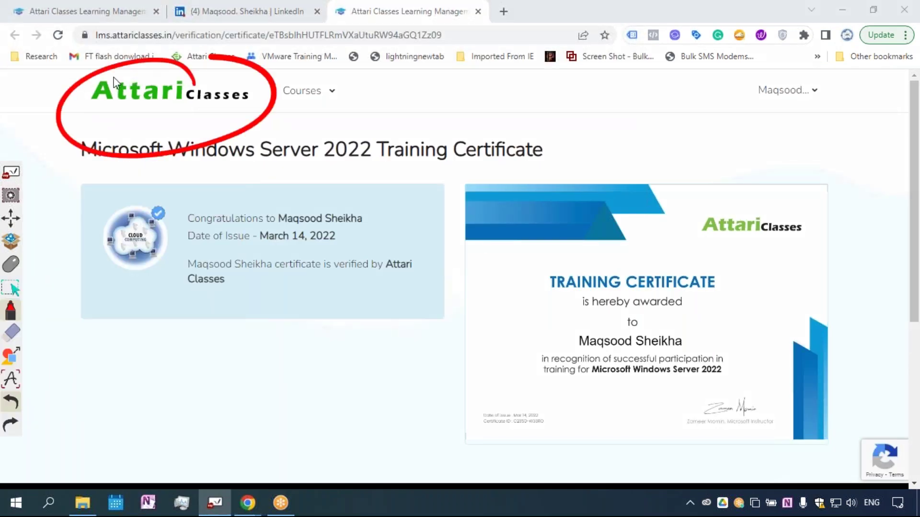
pyautogui.moveTo(188, 127); pyautogui.dragTo(203, 219)
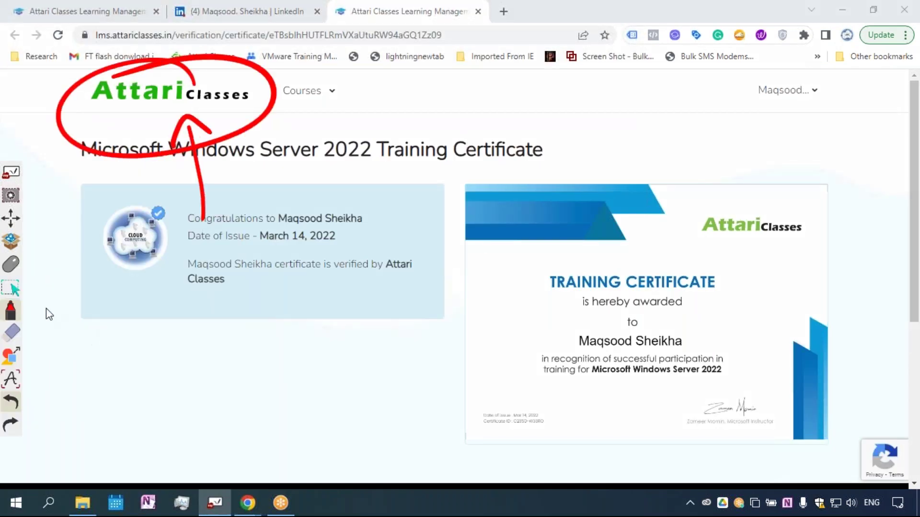
pyautogui.click(12, 332)
pyautogui.click(126, 185)
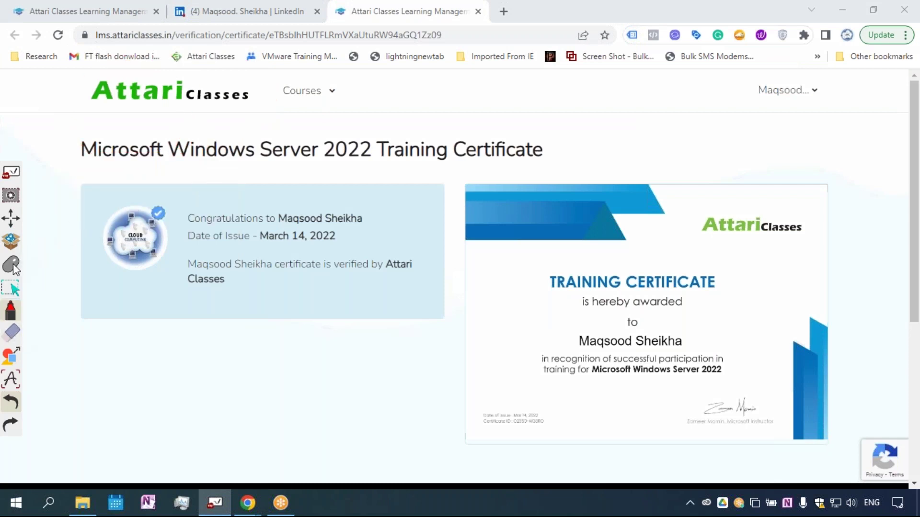